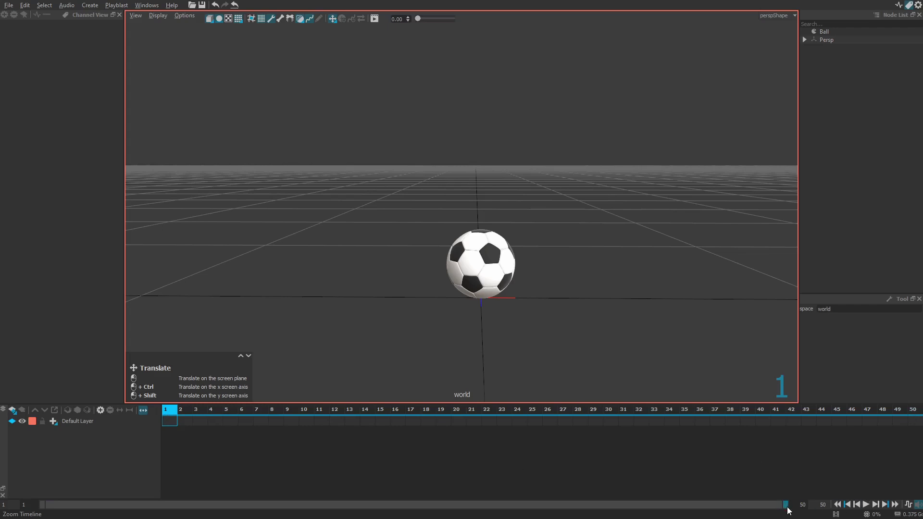
# Zoom the timeline onto frames 9–23, pan the camera, then restore the full 50-frame timeline
pyautogui.moveTo(787, 505); pyautogui.dragTo(546, 505)
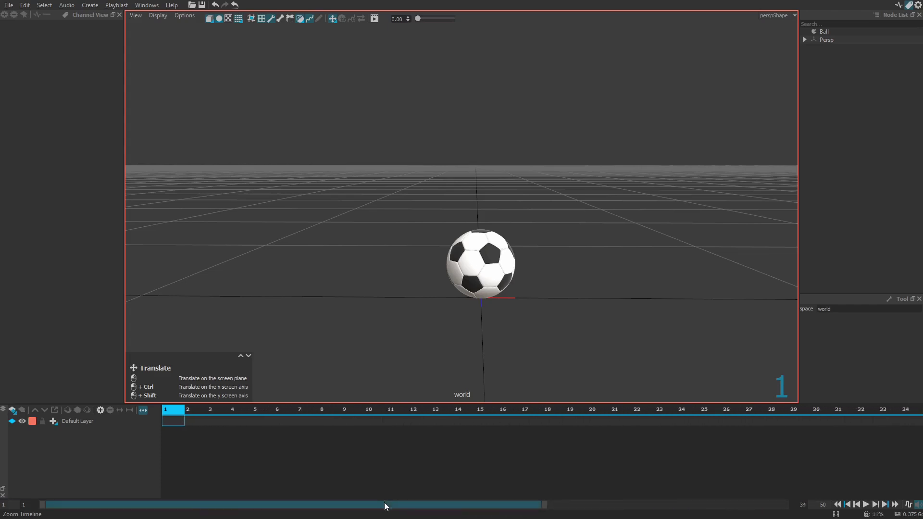
pyautogui.moveTo(383, 504)
pyautogui.mouseDown()
pyautogui.moveTo(620, 504)
pyautogui.moveTo(364, 507)
pyautogui.moveTo(644, 506)
pyautogui.moveTo(378, 505)
pyautogui.mouseUp()
pyautogui.moveTo(499, 460); pyautogui.dragTo(463, 462, button='right')
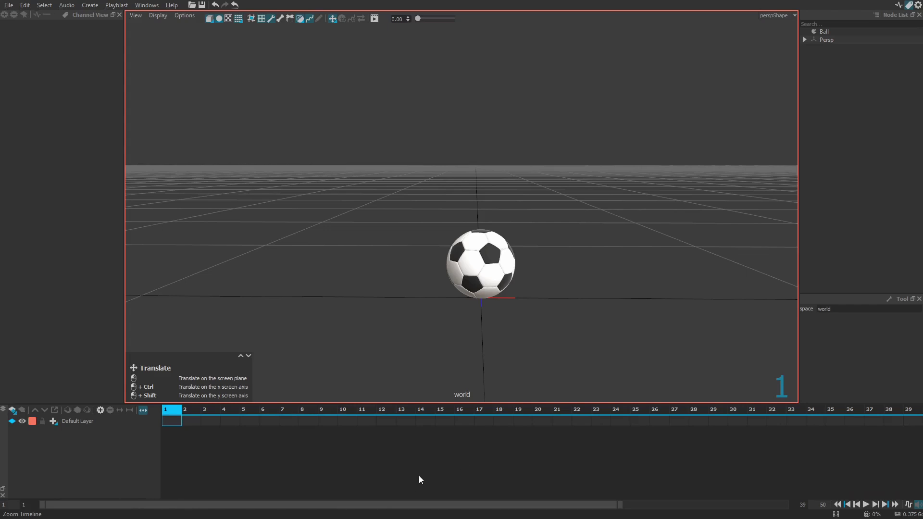
pyautogui.moveTo(415, 461); pyautogui.dragTo(517, 461, button='middle')
pyautogui.moveTo(590, 313); pyautogui.dragTo(564, 322, button='right')
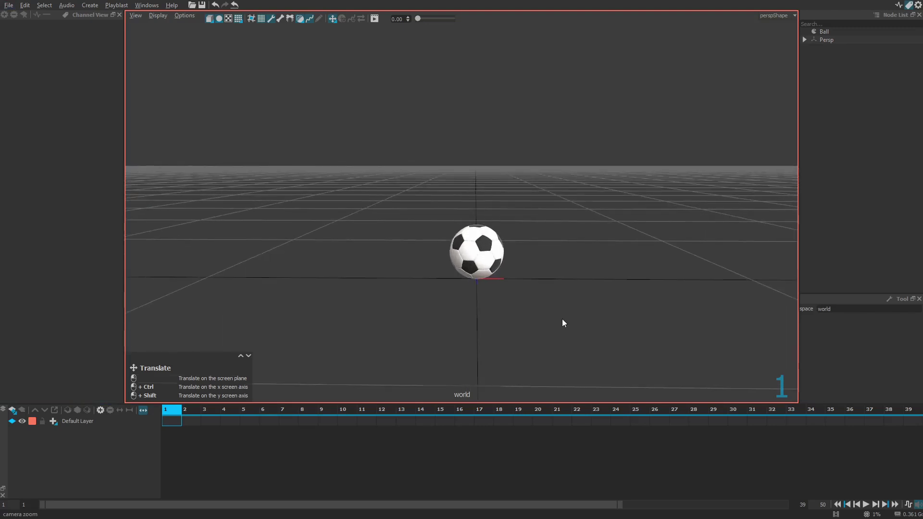
pyautogui.moveTo(564, 322); pyautogui.dragTo(662, 397, button='middle')
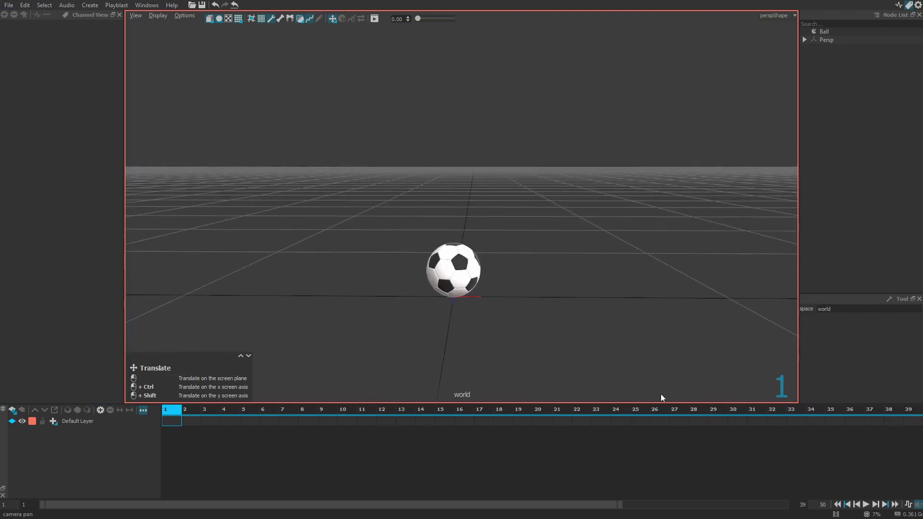
pyautogui.doubleClick(487, 504)
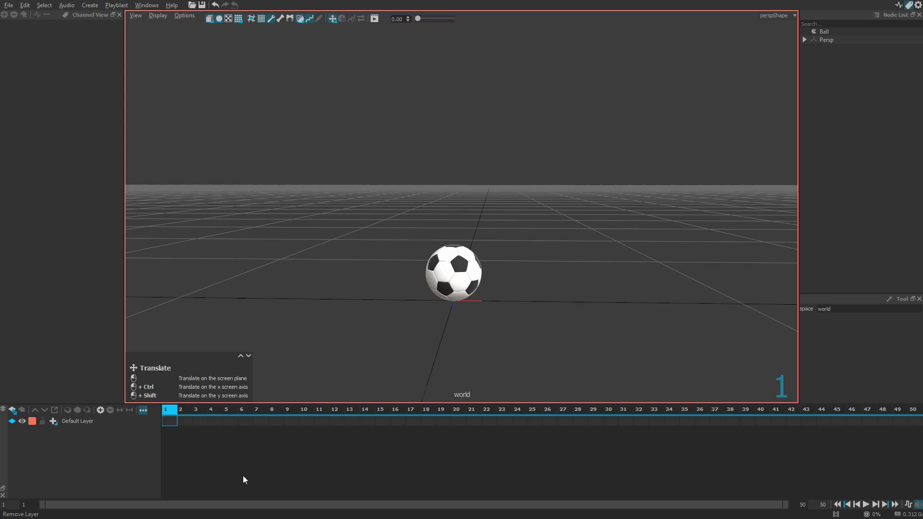
# Add Animation Layer 1 and Animation Layer 2, then make the Default Layer active
pyautogui.click(12, 410)
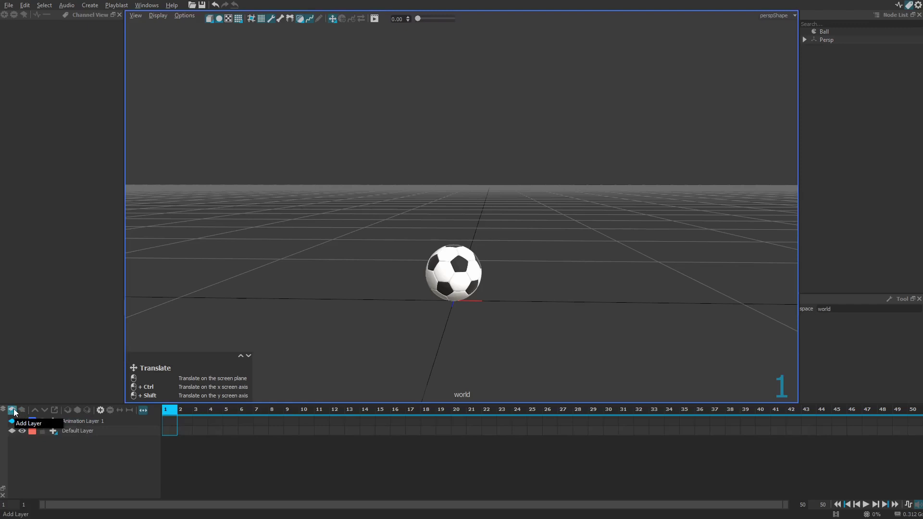
pyautogui.click(13, 411)
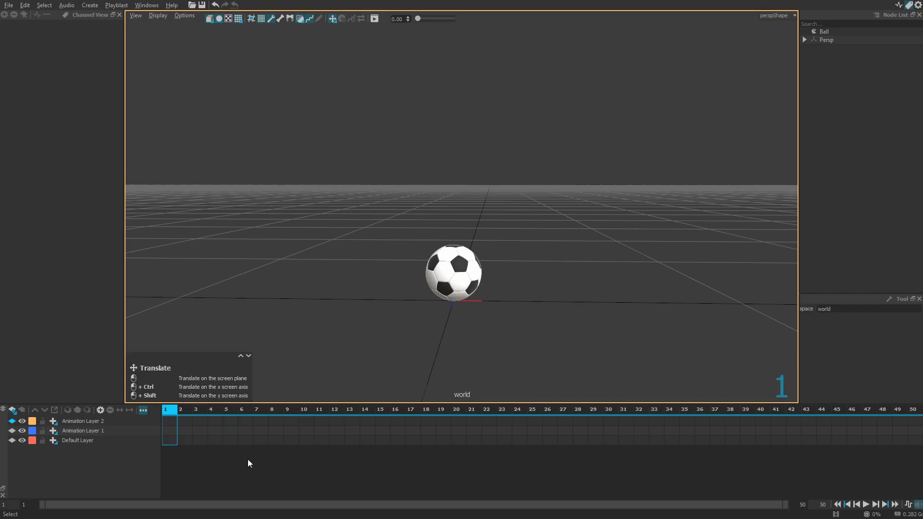
pyautogui.click(12, 443)
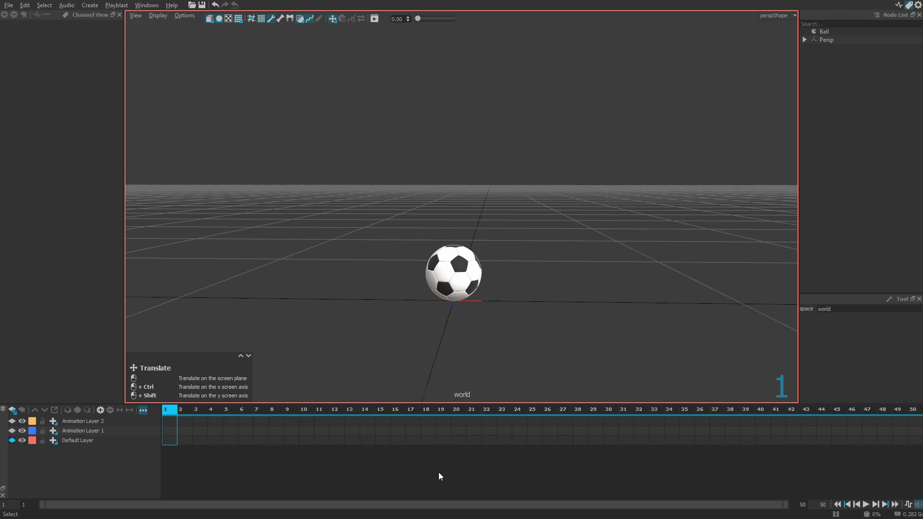
# In object space, key the ball's main control at frames 1 and 10
pyautogui.press('x')
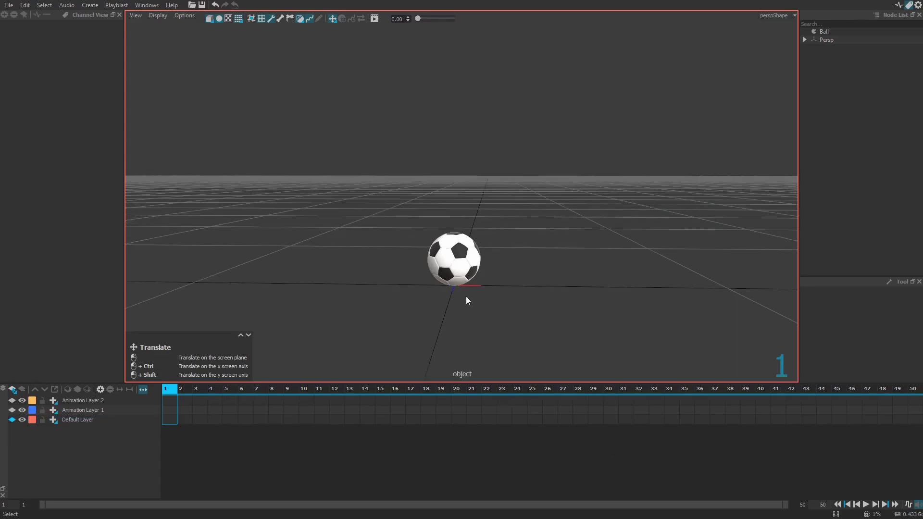
pyautogui.click(445, 263)
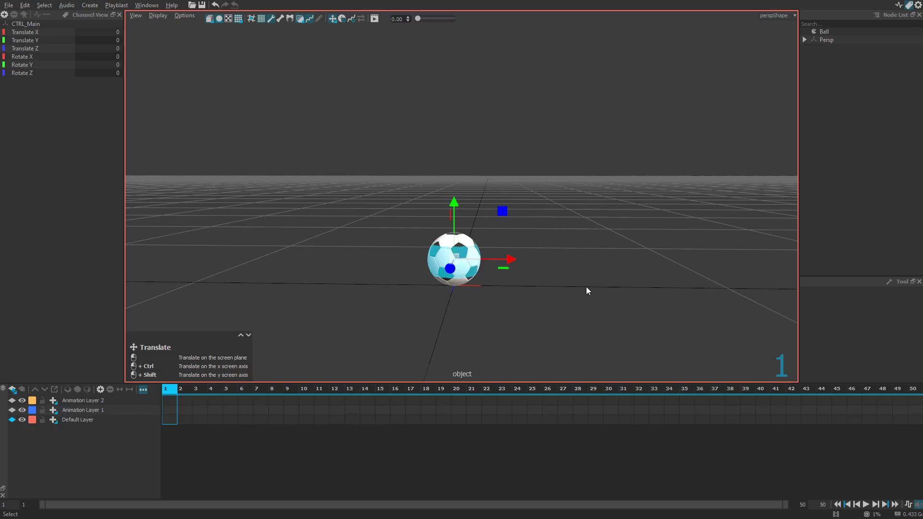
pyautogui.press('s')
pyautogui.click(302, 390)
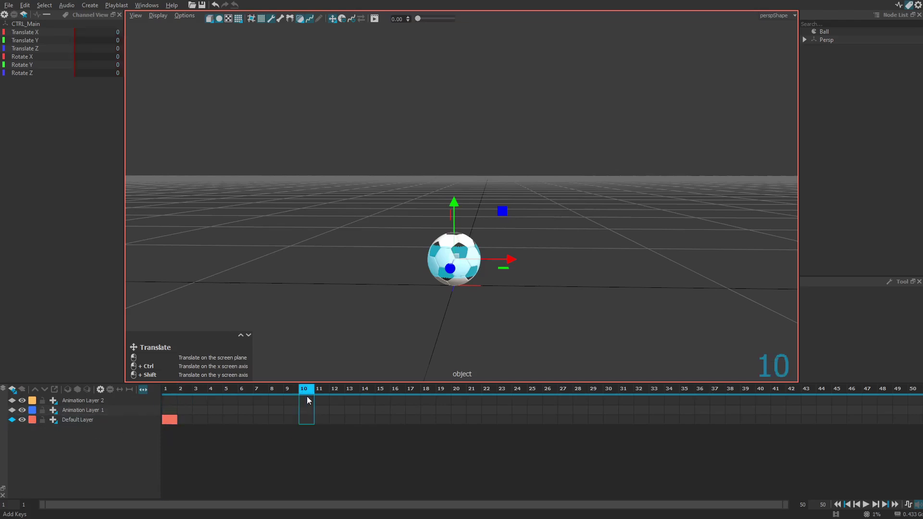
pyautogui.press('s')
# Raise the ball above the ground at frame 50 and play back the animation
pyautogui.click(675, 351)
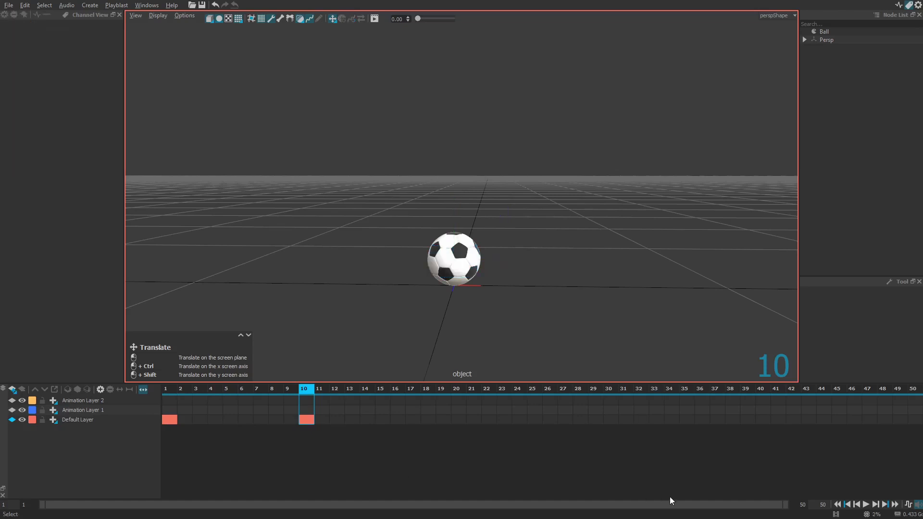
pyautogui.click(914, 391)
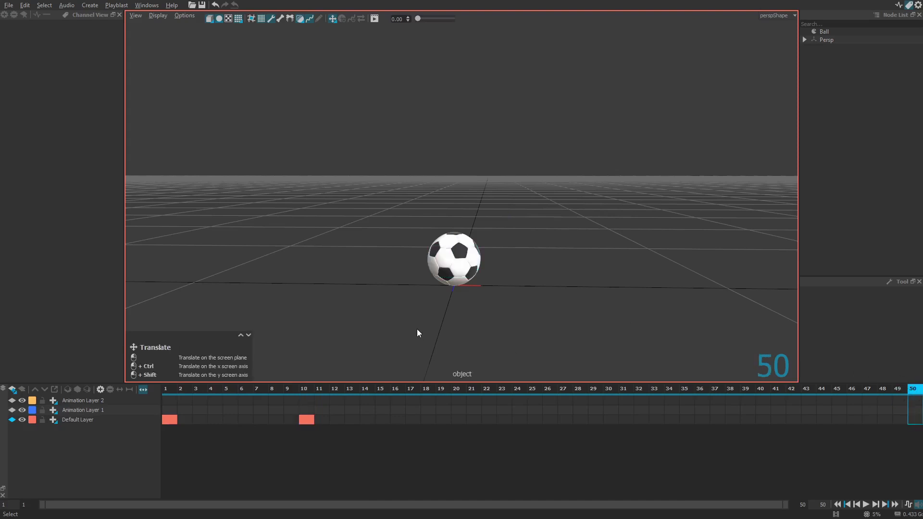
pyautogui.moveTo(456, 270); pyautogui.dragTo(463, 117)
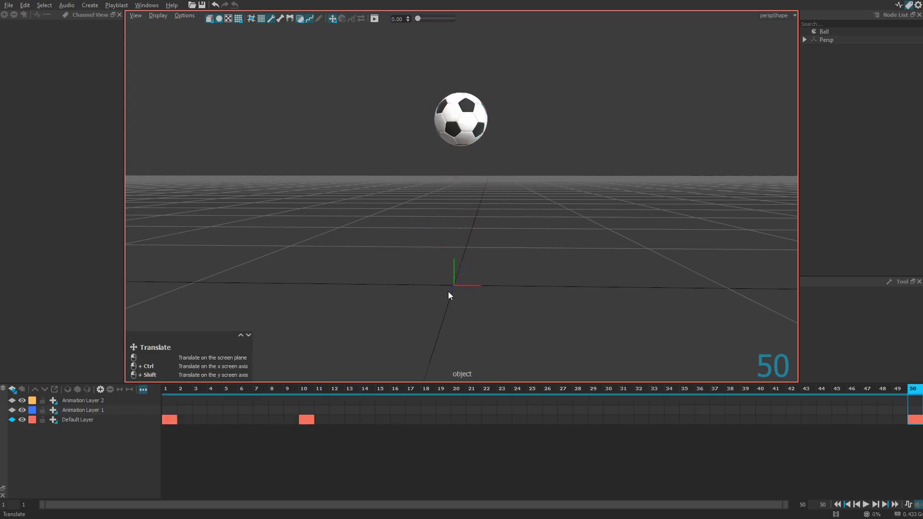
pyautogui.press('space')
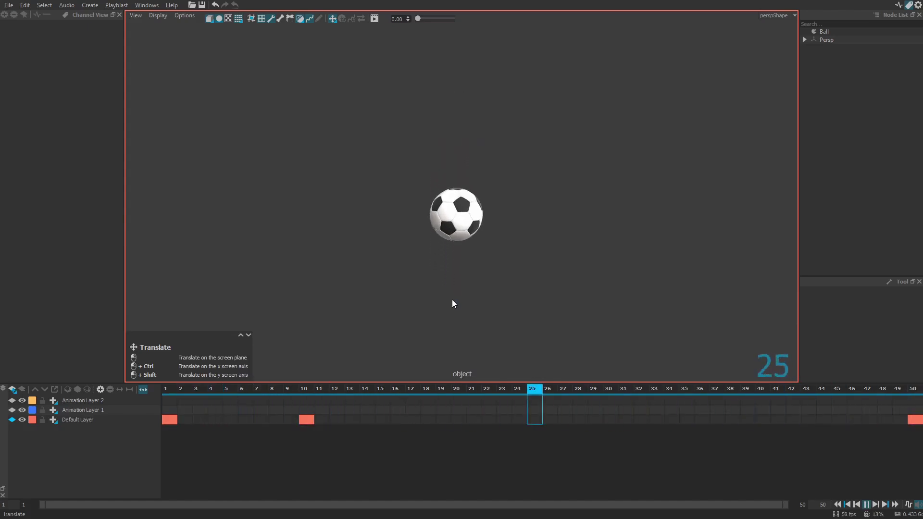
# Stop playback and delete the ball's Default Layer keys at frames 10 and 50
pyautogui.press('space')
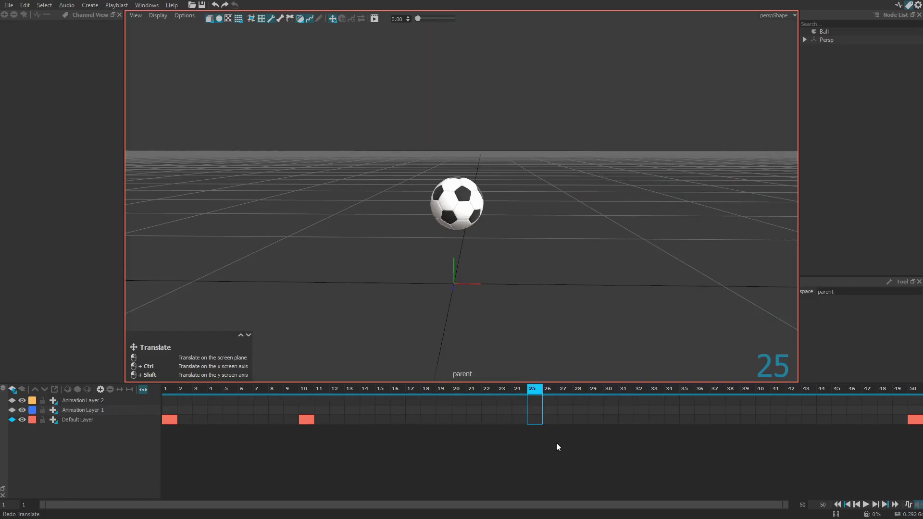
pyautogui.moveTo(287, 422); pyautogui.dragTo(913, 421)
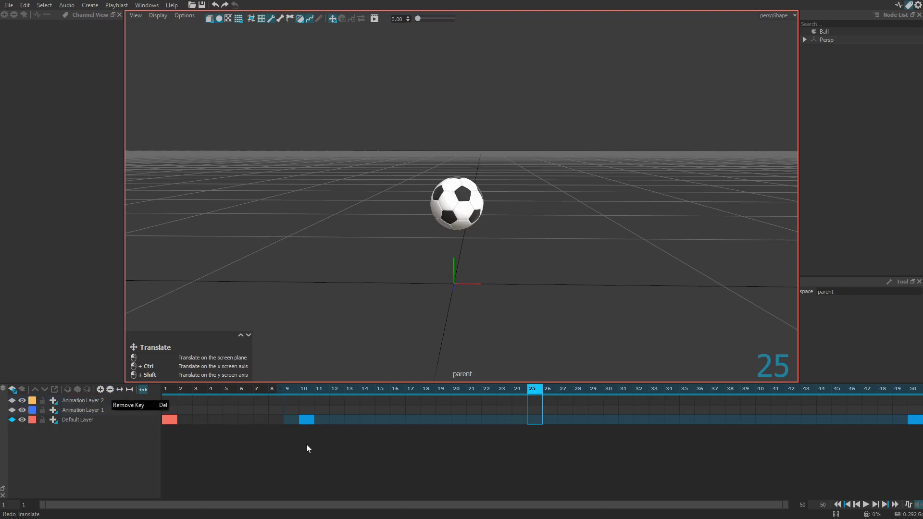
pyautogui.press('Delete')
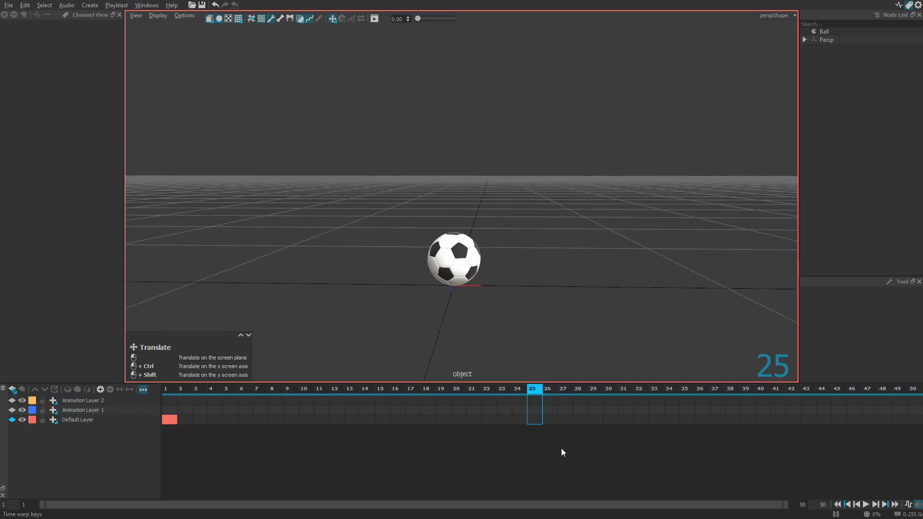
# Open seed.rumba, discarding the unsaved changes to the ball scene
pyautogui.click(9, 5)
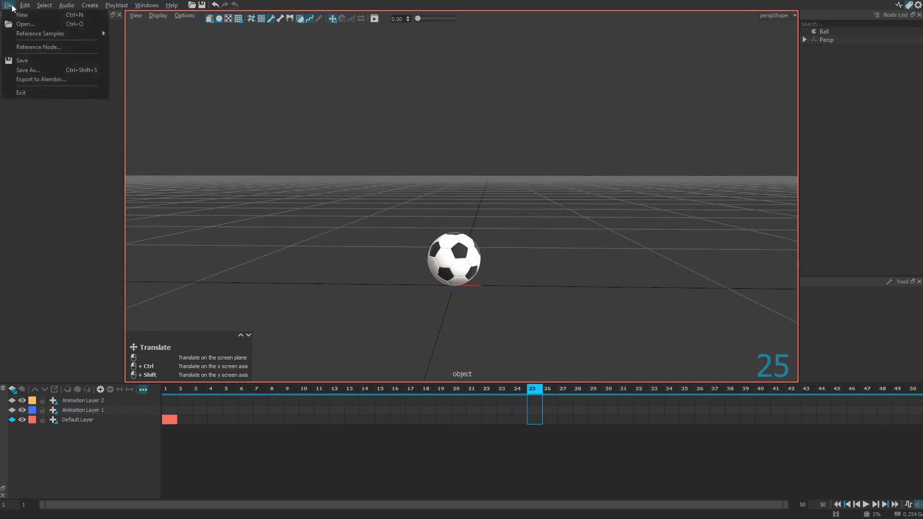
pyautogui.click(26, 28)
pyautogui.click(440, 280)
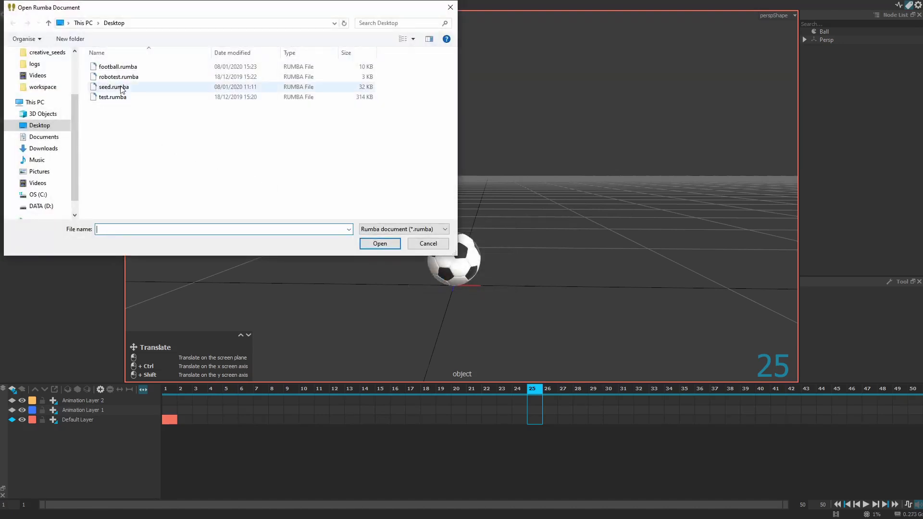
pyautogui.click(120, 87)
pyautogui.click(390, 244)
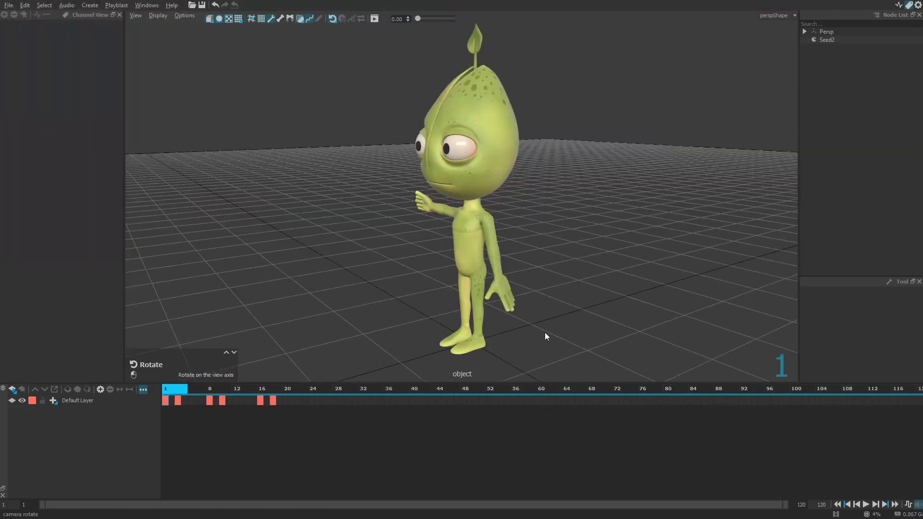
# Orbit around the Seed, play its arm wave, and zoom the timeline to the first 25 frames
pyautogui.keyDown('alt'); pyautogui.moveTo(532, 347); pyautogui.dragTo(558, 336); pyautogui.keyUp('alt')
pyautogui.press('space')
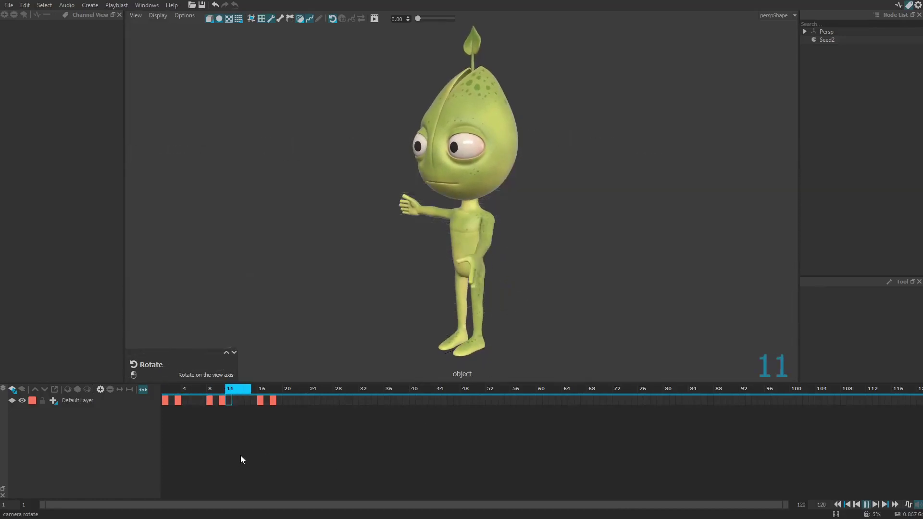
pyautogui.press('space')
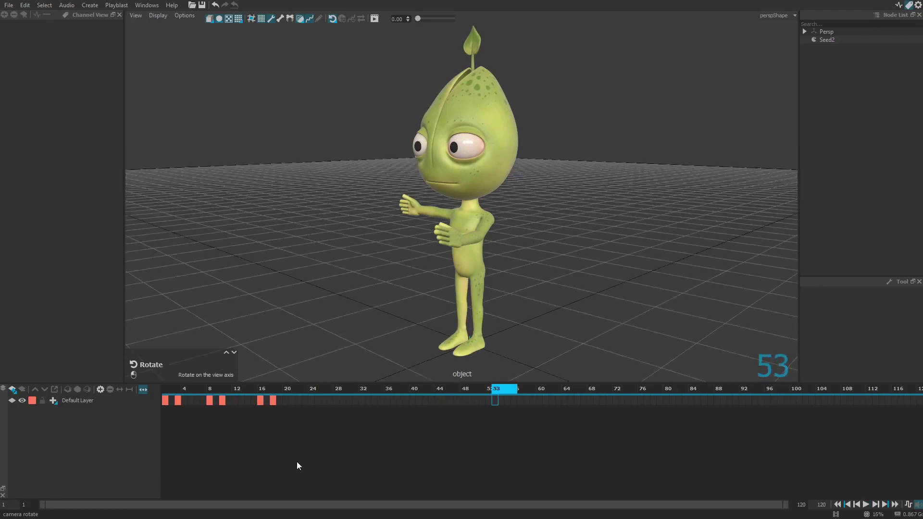
pyautogui.moveTo(176, 428); pyautogui.dragTo(380, 435, button='right')
pyautogui.press('space')
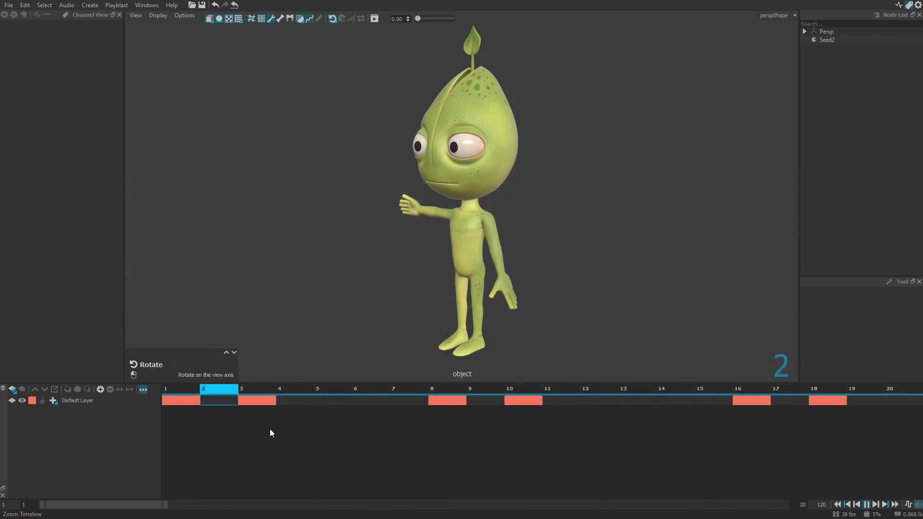
pyautogui.press('space')
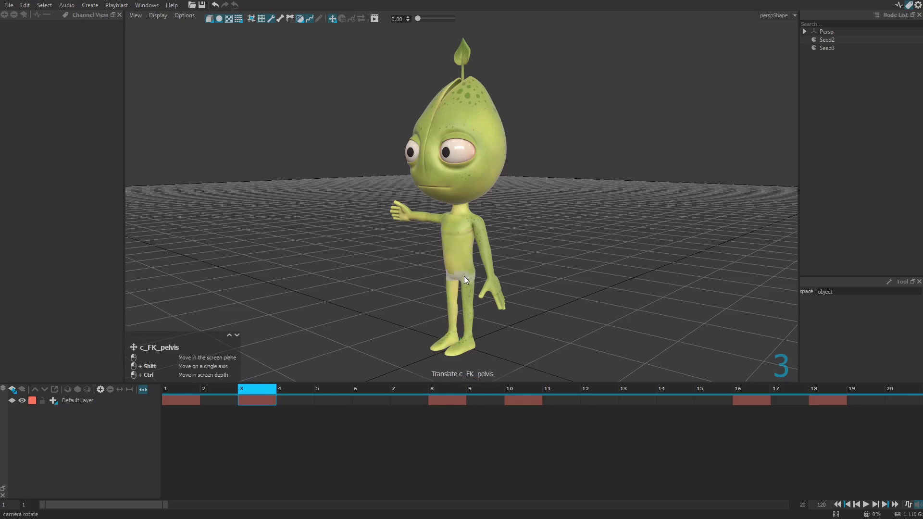
# Select the left shoulder control, then the left wrist control c_FK_wrist_L
pyautogui.click(479, 224)
pyautogui.click(494, 292)
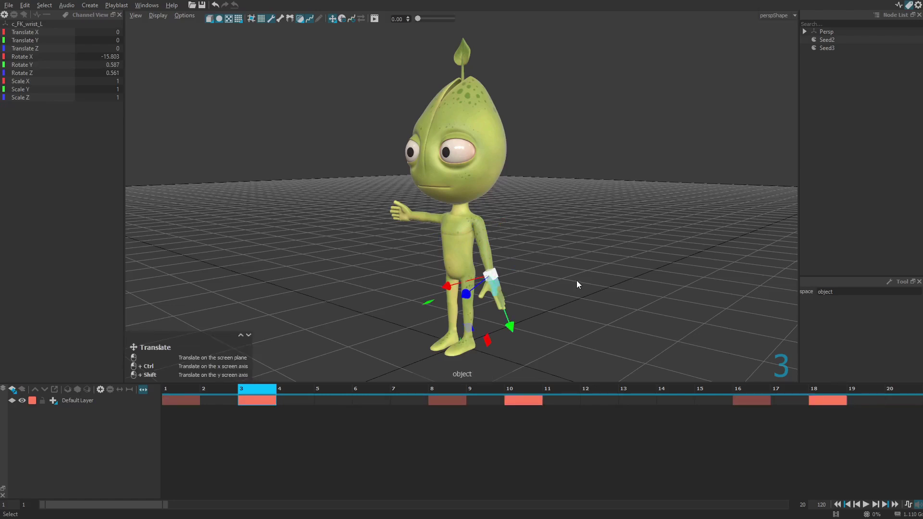
# Deselect the wrist, widen the timeline to about 43 frames, and play the animation
pyautogui.click(630, 276)
pyautogui.press('space')
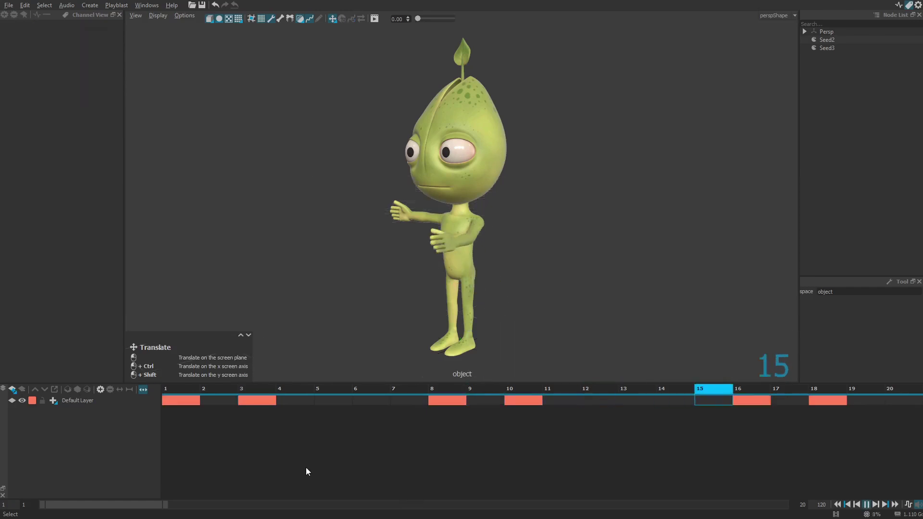
pyautogui.press('space')
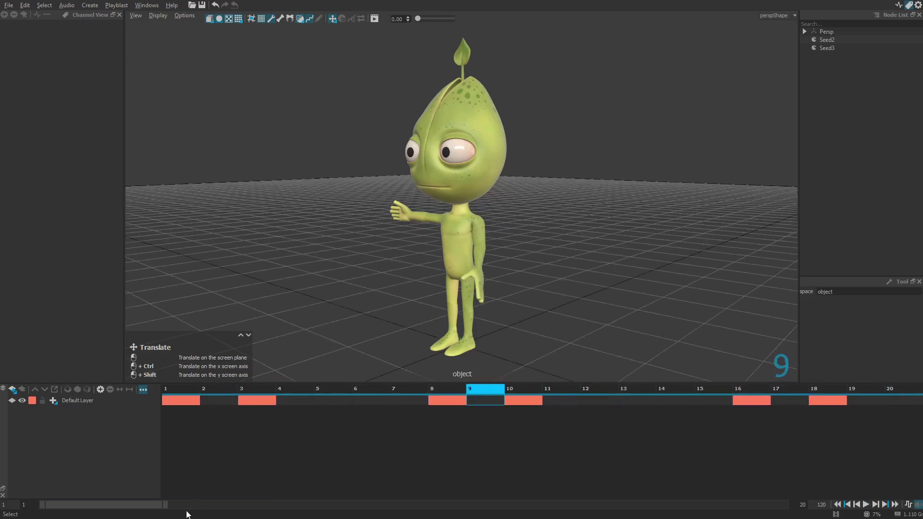
pyautogui.moveTo(165, 505); pyautogui.dragTo(618, 510)
pyautogui.press('space')
pyautogui.press('space')
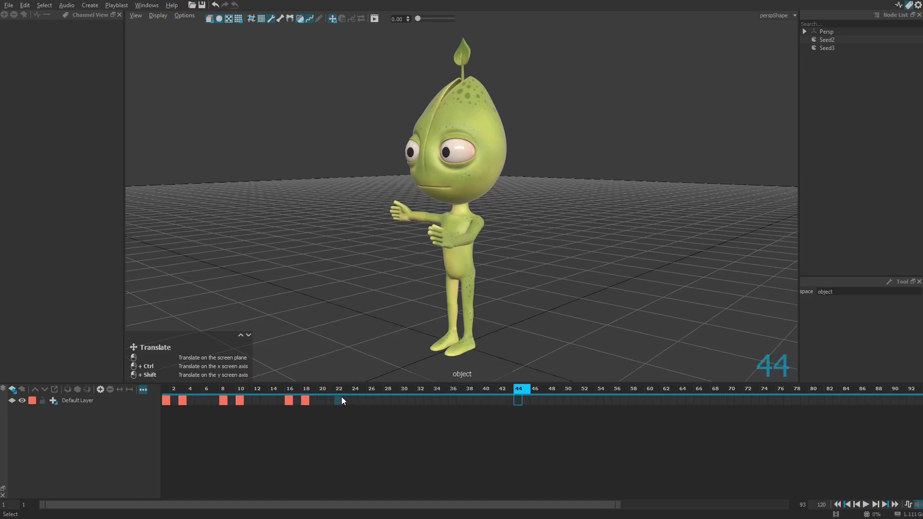
# Shift the keys at frames 1, 8, 10, 16 and 18 about 13 frames later, then play back
pyautogui.moveTo(314, 403); pyautogui.dragTo(214, 409)
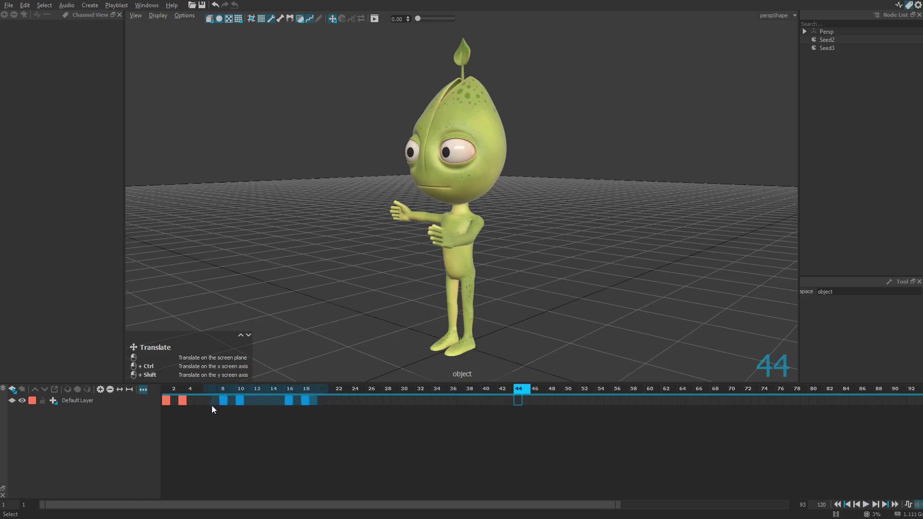
pyautogui.click(167, 400)
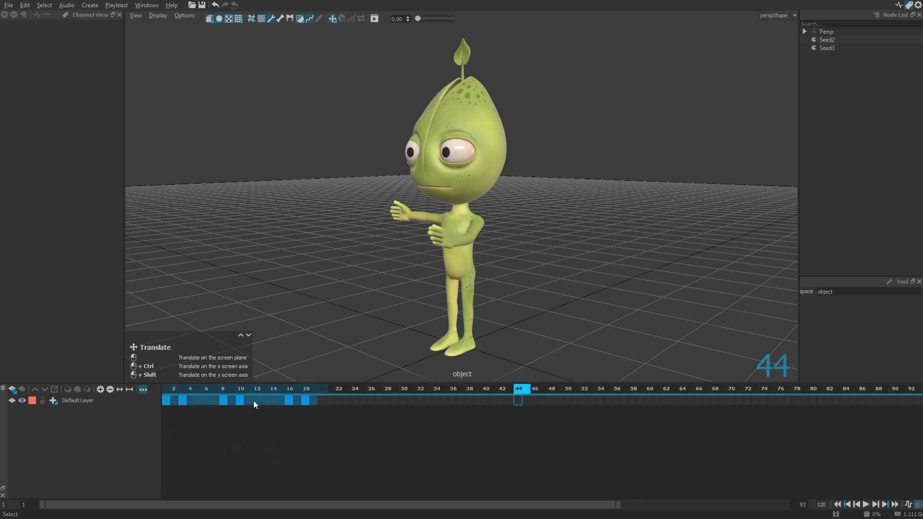
pyautogui.moveTo(253, 400); pyautogui.dragTo(782, 402)
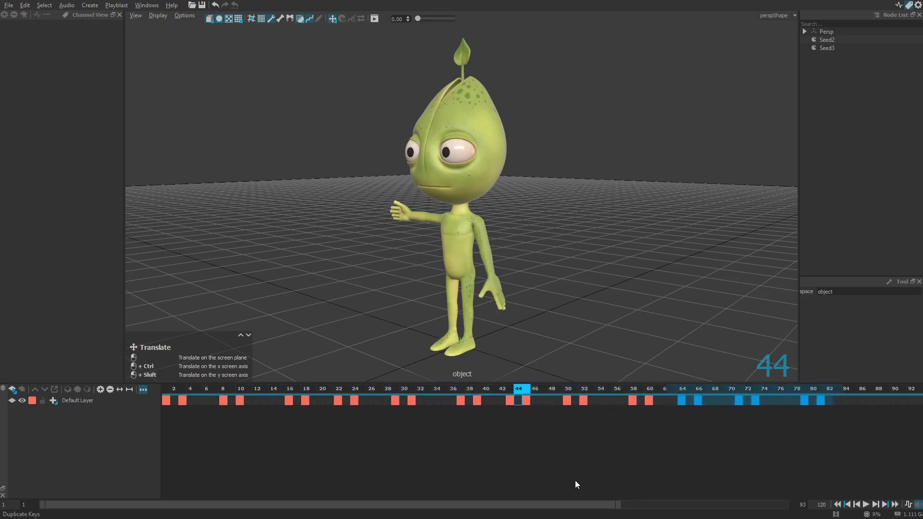
pyautogui.press('space')
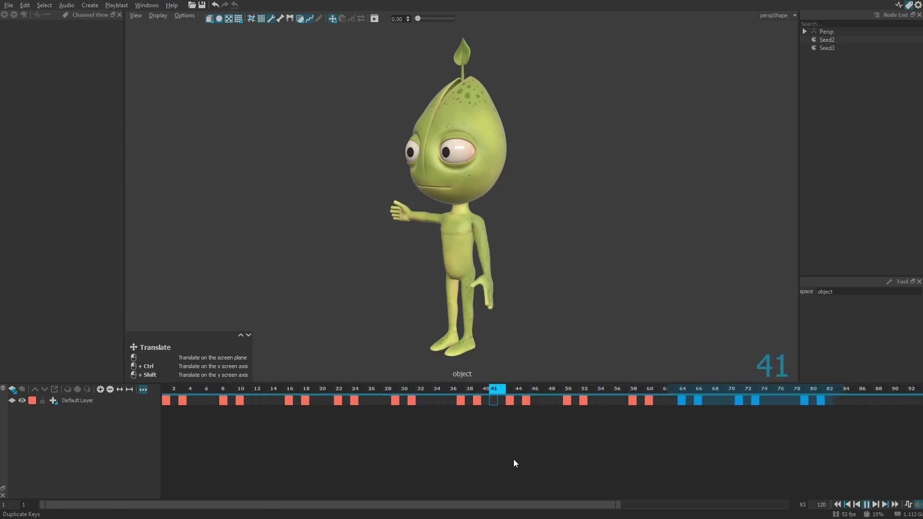
pyautogui.press('space')
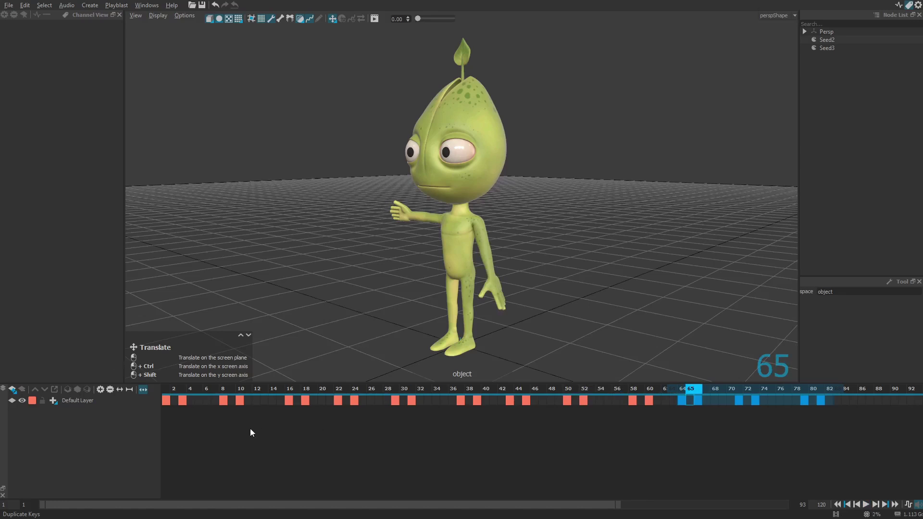
# Add Animation Layer 1 and move all Default Layer wave keys onto it
pyautogui.click(13, 390)
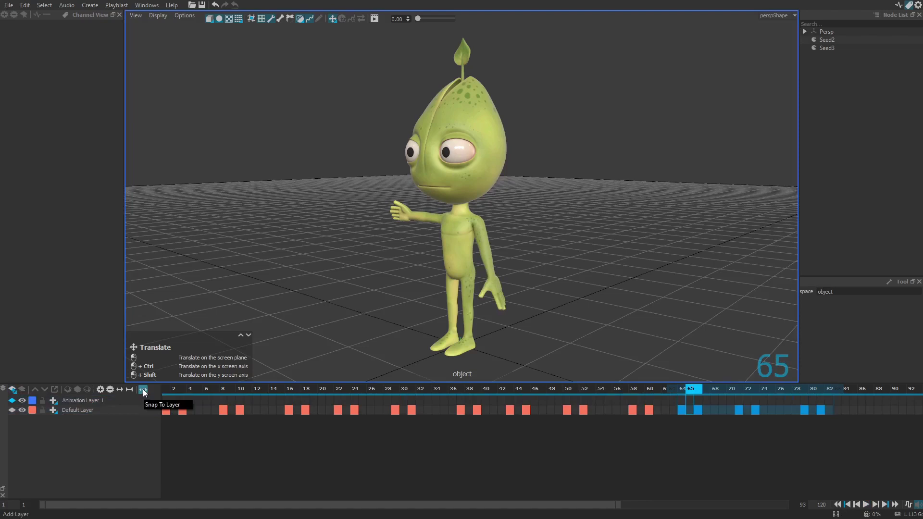
pyautogui.click(166, 411)
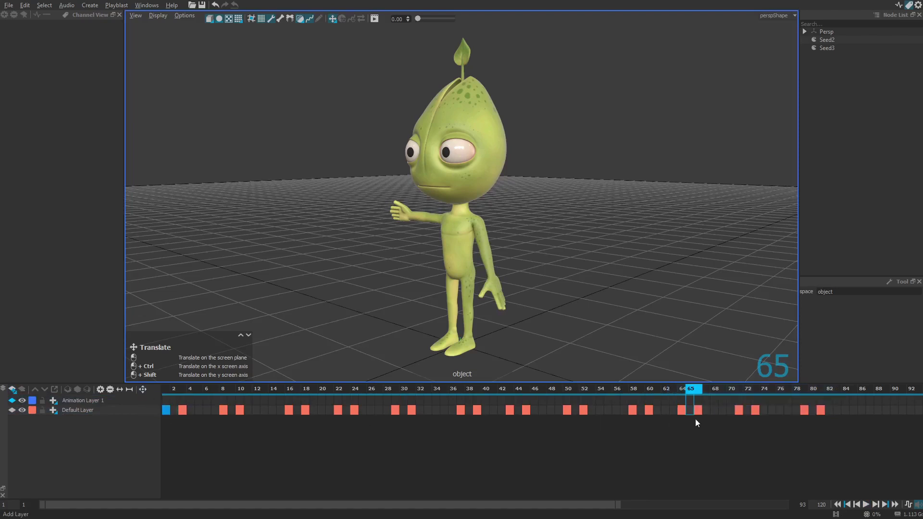
pyautogui.keyDown('shift'); pyautogui.click(820, 411); pyautogui.keyUp('shift')
pyautogui.moveTo(430, 414)
pyautogui.mouseDown()
pyautogui.moveTo(457, 411)
pyautogui.moveTo(432, 413)
pyautogui.moveTo(438, 408)
pyautogui.mouseUp()
# Play the animation, toggling Animation Layer 1 off and back on to compare its effect
pyautogui.press('space')
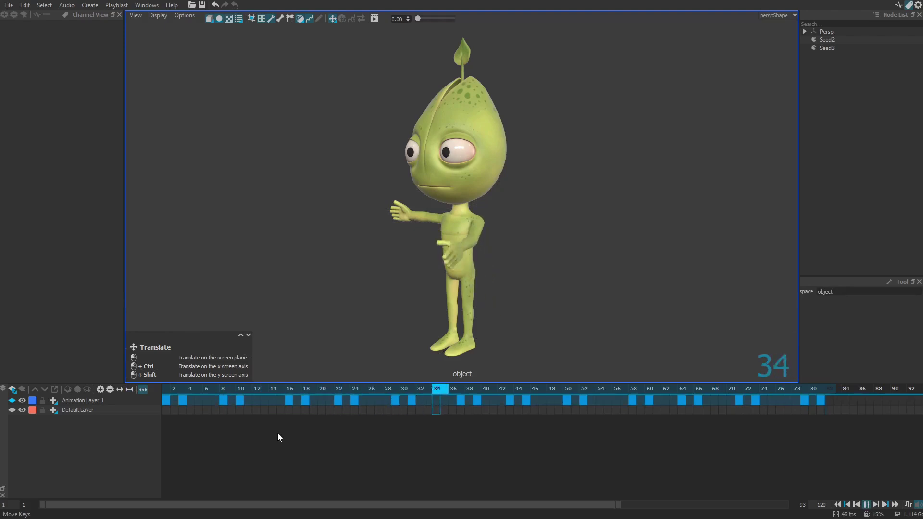
pyautogui.click(23, 401)
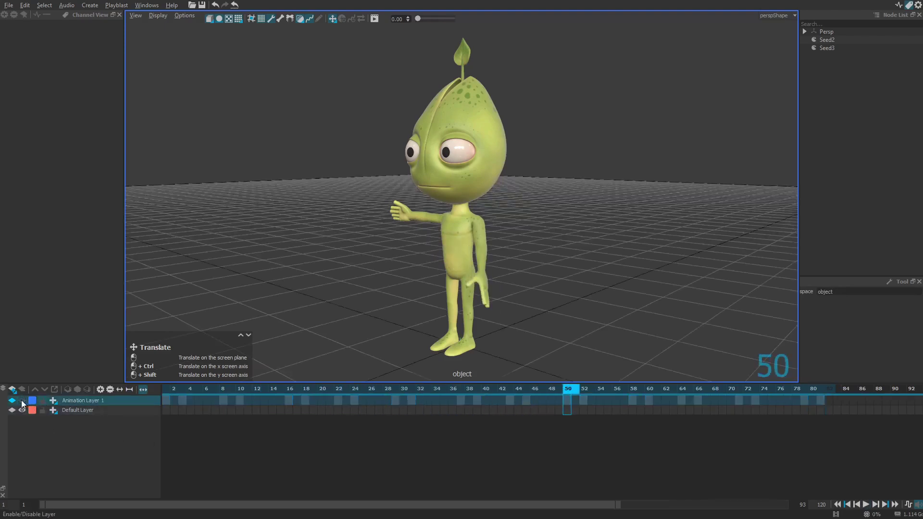
pyautogui.press('space')
pyautogui.click(22, 401)
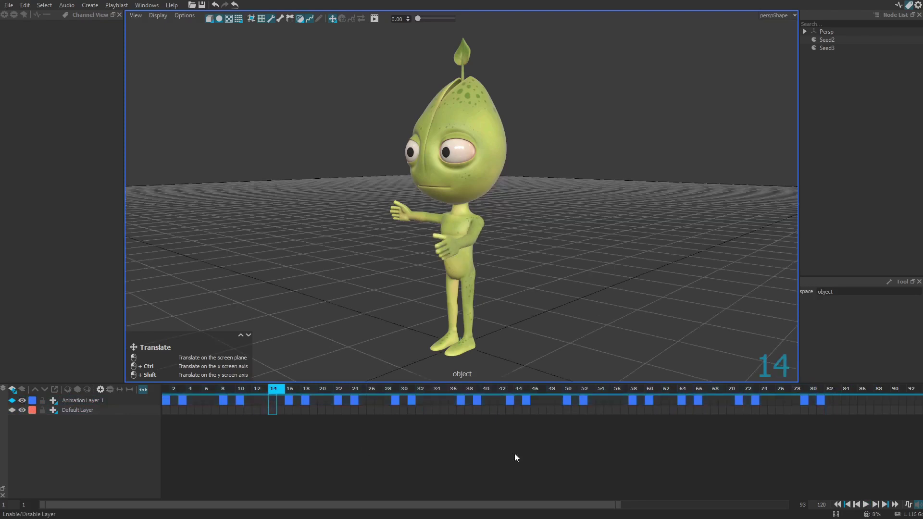
pyautogui.moveTo(537, 289)
pyautogui.mouseDown(button='middle')
pyautogui.moveTo(555, 285)
pyautogui.moveTo(511, 282)
pyautogui.moveTo(584, 286)
pyautogui.moveTo(543, 282)
pyautogui.mouseUp(button='middle')
pyautogui.press('space')
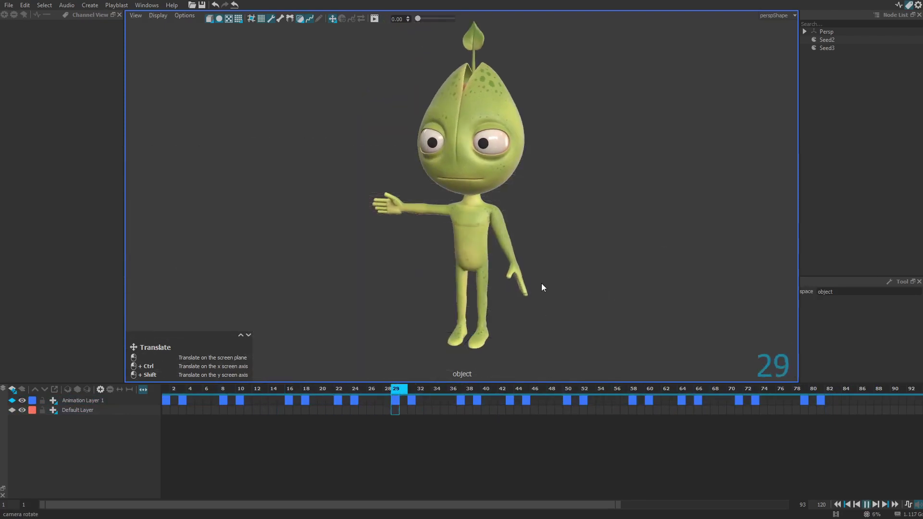
pyautogui.press('space')
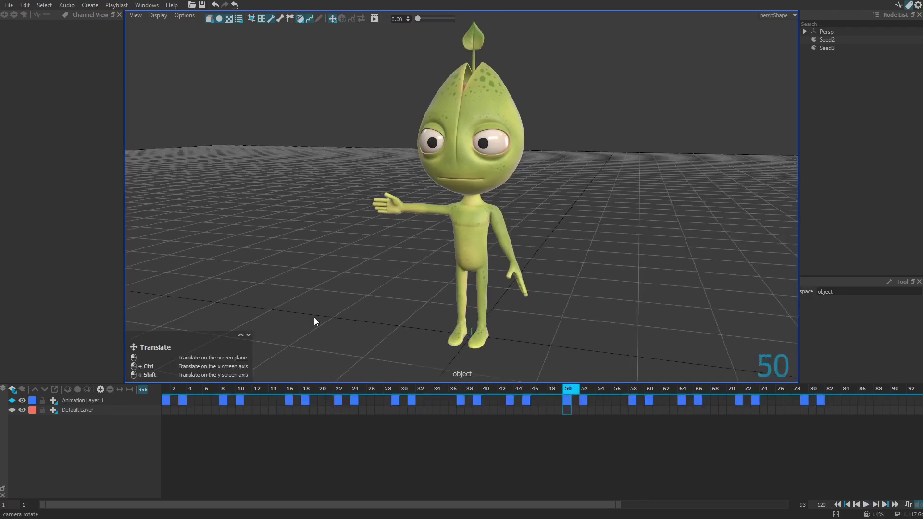
# Paste Animation Layer 1's wave keys onto the right arm controls in the Default Layer and play
pyautogui.click(671, 400)
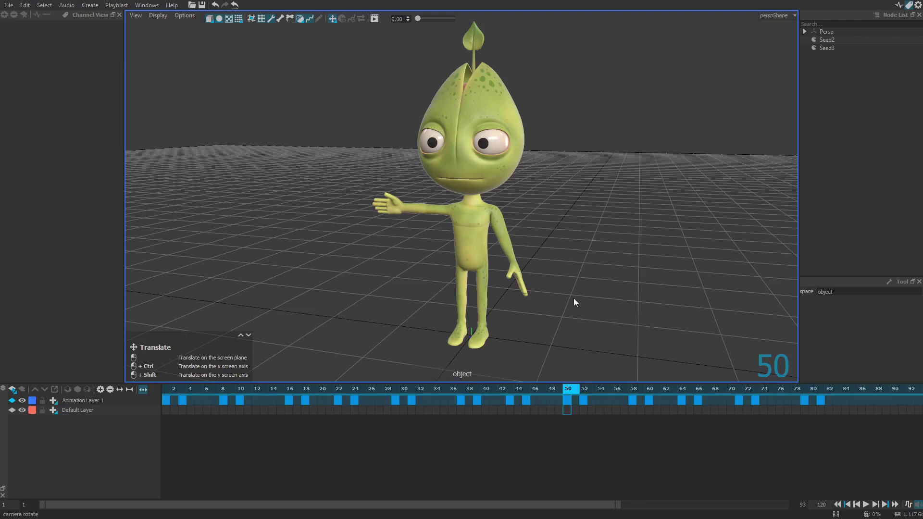
pyautogui.moveTo(369, 291); pyautogui.dragTo(486, 297, button='right')
pyautogui.moveTo(487, 297); pyautogui.dragTo(383, 207, button='middle')
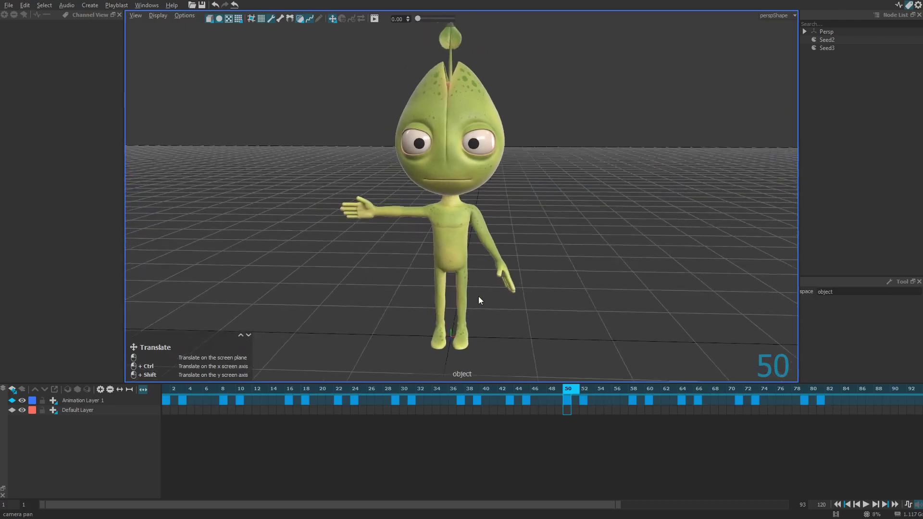
pyautogui.moveTo(351, 195); pyautogui.dragTo(452, 233)
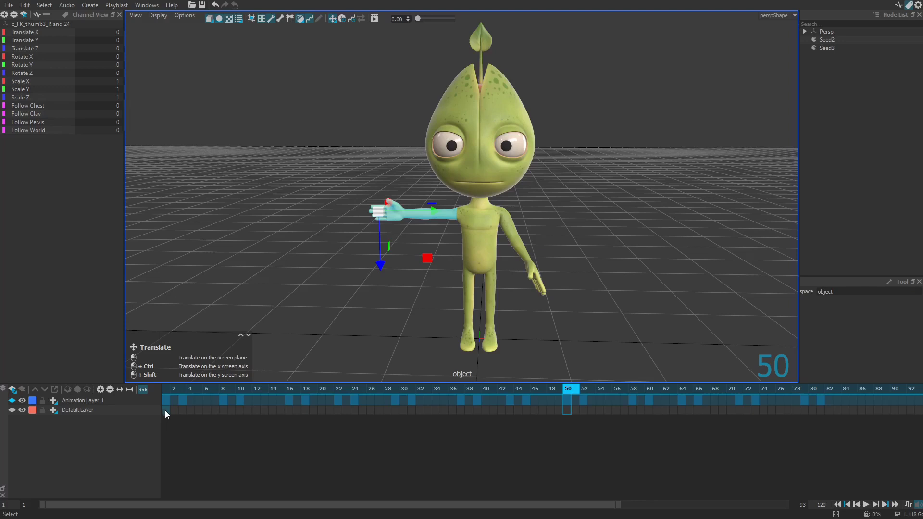
pyautogui.hotkey('ctrl', 'v')
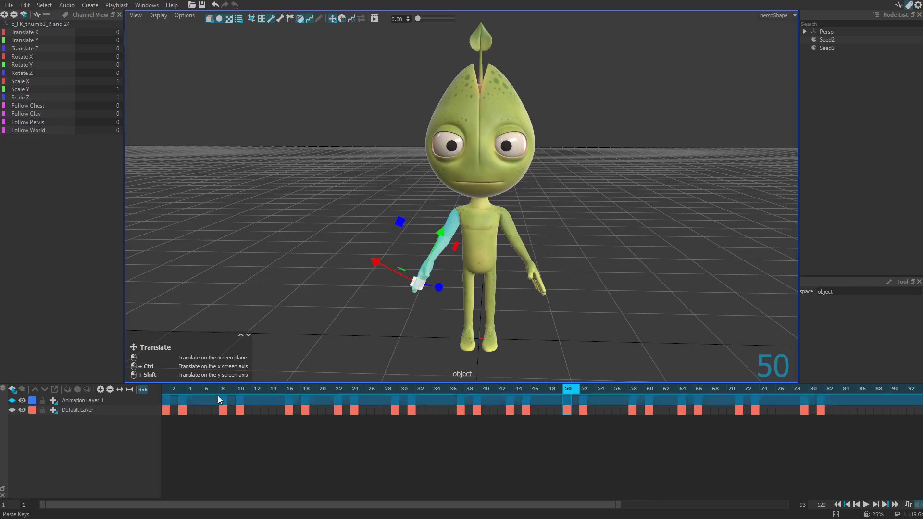
pyautogui.press('space')
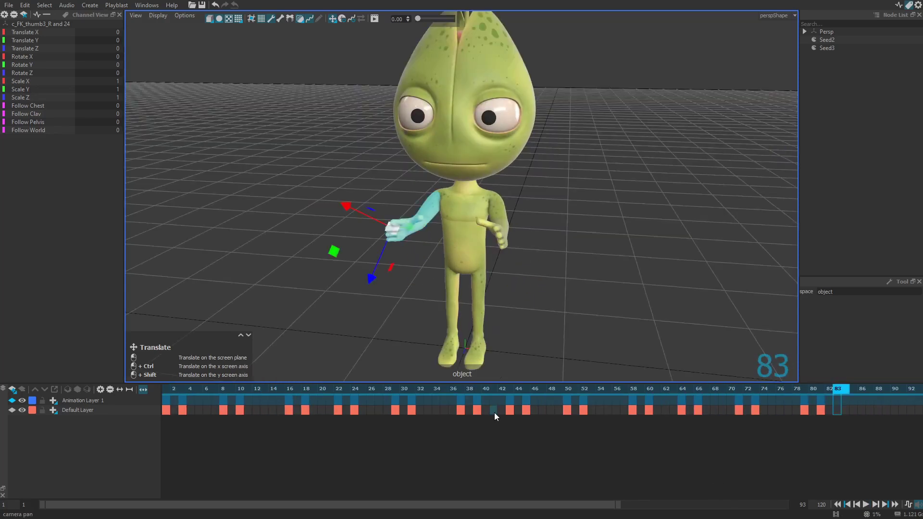
# Compress the Default Layer keys into frames 1–34, duplicate them after frame 34, and play back
pyautogui.click(789, 405)
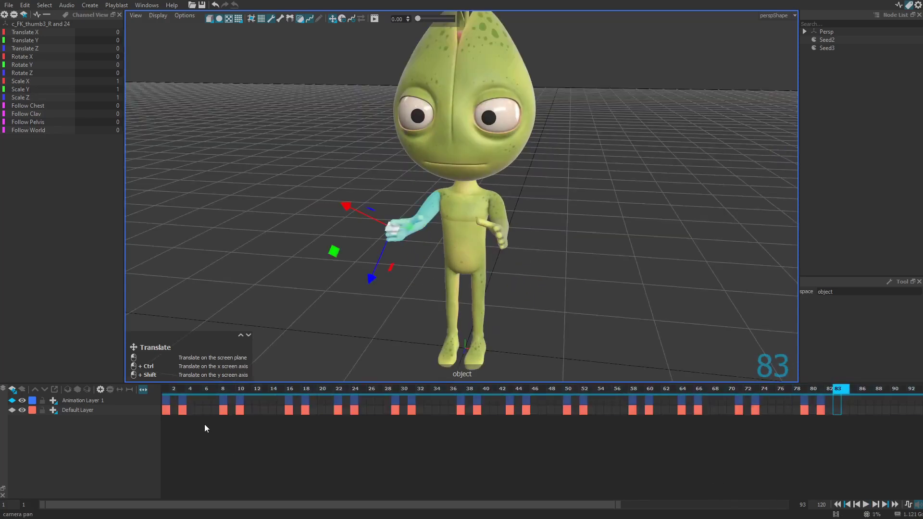
pyautogui.click(164, 410)
pyautogui.keyDown('shift'); pyautogui.click(821, 410); pyautogui.keyUp('shift')
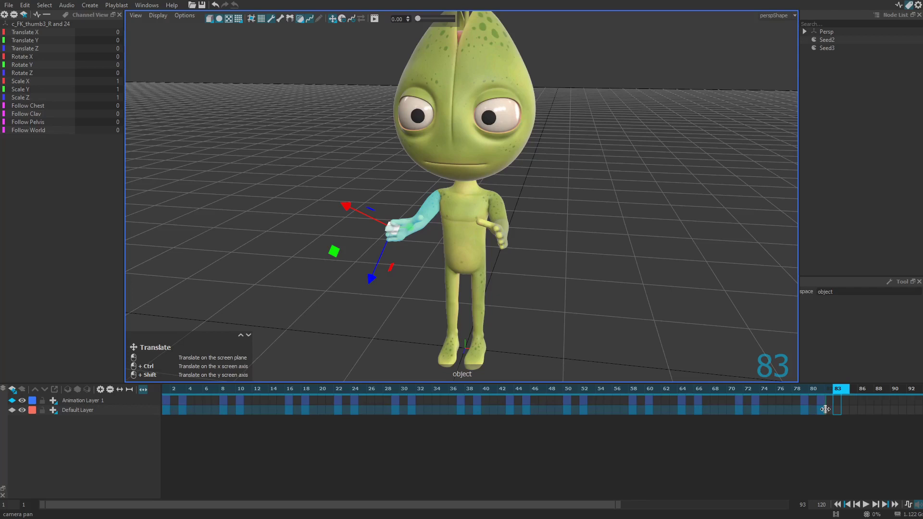
pyautogui.moveTo(825, 409); pyautogui.dragTo(527, 413)
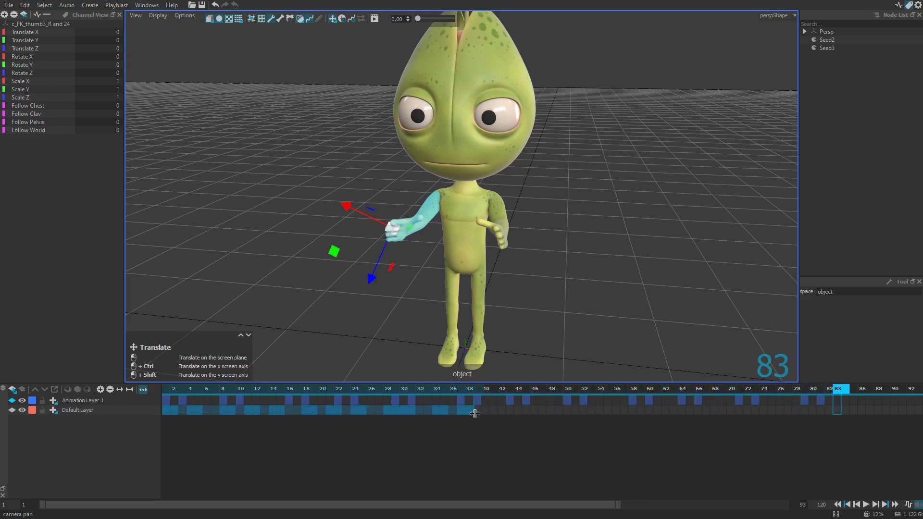
pyautogui.moveTo(470, 414); pyautogui.dragTo(441, 413)
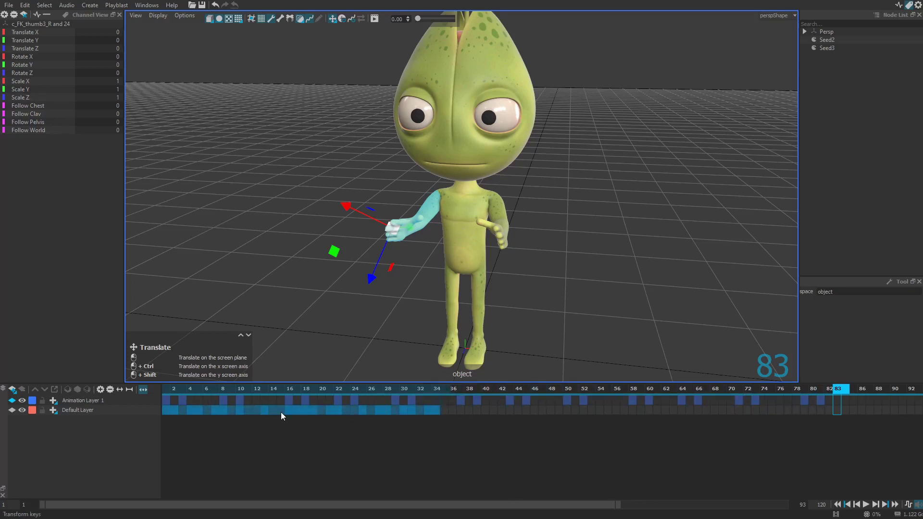
pyautogui.moveTo(302, 410); pyautogui.dragTo(595, 416)
pyautogui.press('space')
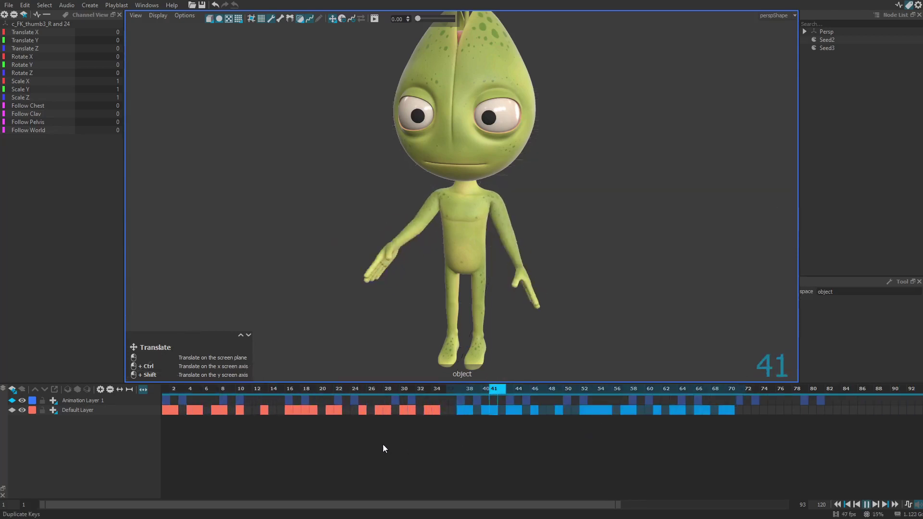
# Frame both characters and select the first seed's arm-wave keys on the Default Layer
pyautogui.click(593, 316)
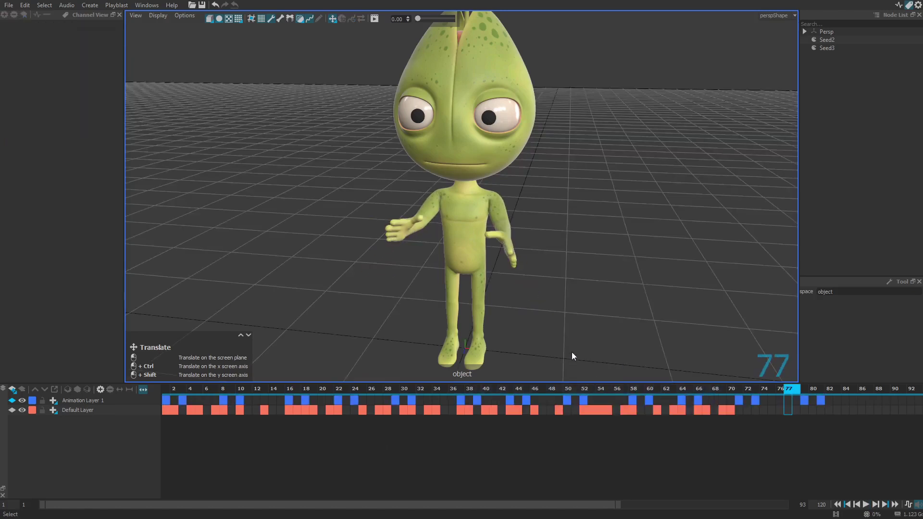
pyautogui.keyDown('alt'); pyautogui.moveTo(619, 321); pyautogui.dragTo(518, 322, button='right'); pyautogui.keyUp('alt')
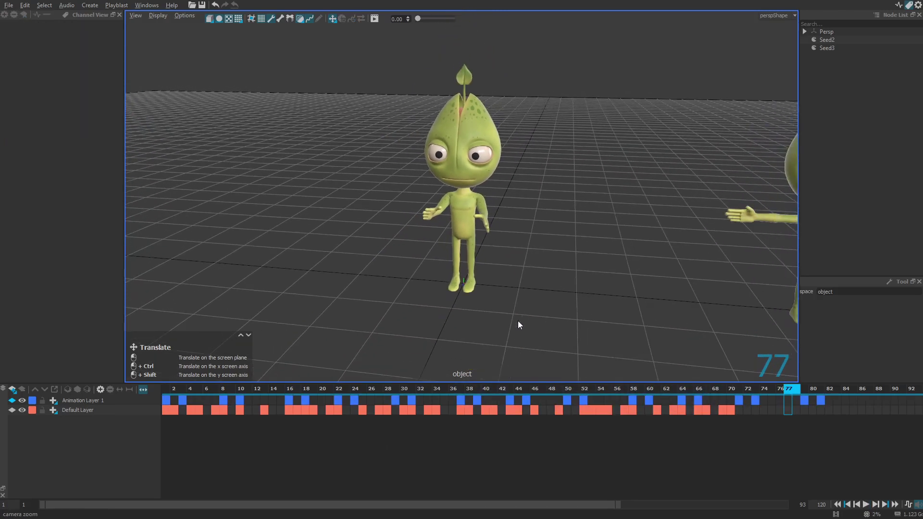
pyautogui.moveTo(518, 321)
pyautogui.keyDown('alt'); pyautogui.mouseDown()
pyautogui.moveTo(593, 312)
pyautogui.moveTo(513, 312)
pyautogui.mouseUp(); pyautogui.keyUp('alt')
pyautogui.keyDown('alt'); pyautogui.moveTo(513, 315); pyautogui.dragTo(486, 308, button='middle'); pyautogui.keyUp('alt')
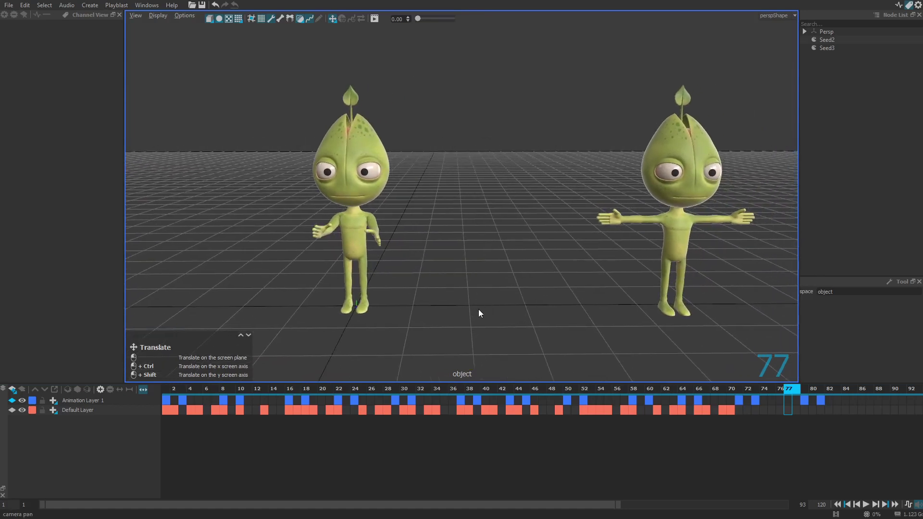
pyautogui.moveTo(299, 206); pyautogui.dragTo(342, 243)
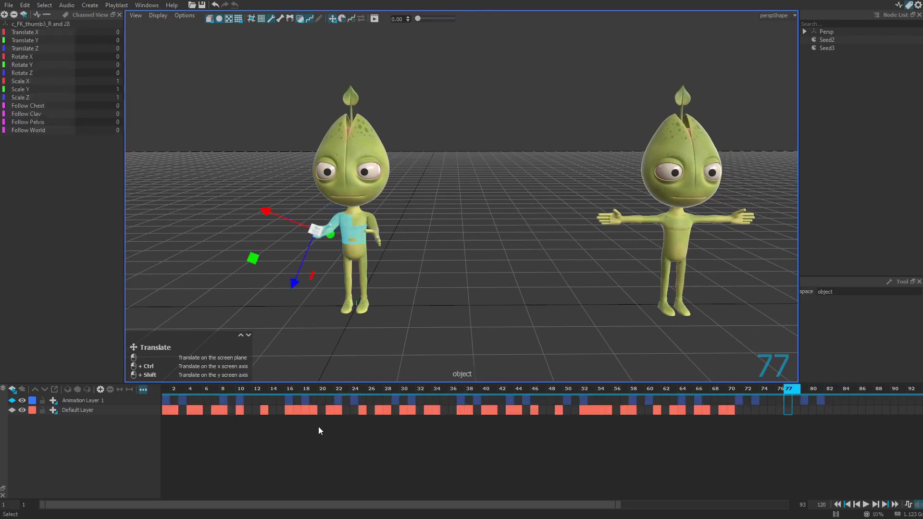
pyautogui.moveTo(750, 418); pyautogui.dragTo(165, 406)
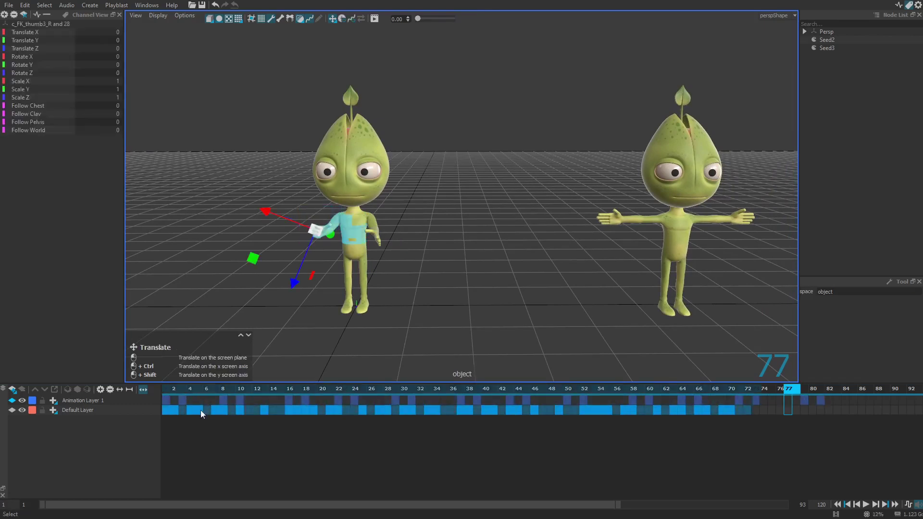
pyautogui.click(745, 267)
# Frame the second, T-posed seed and select its arm controls
pyautogui.scroll(5, 580, 265)
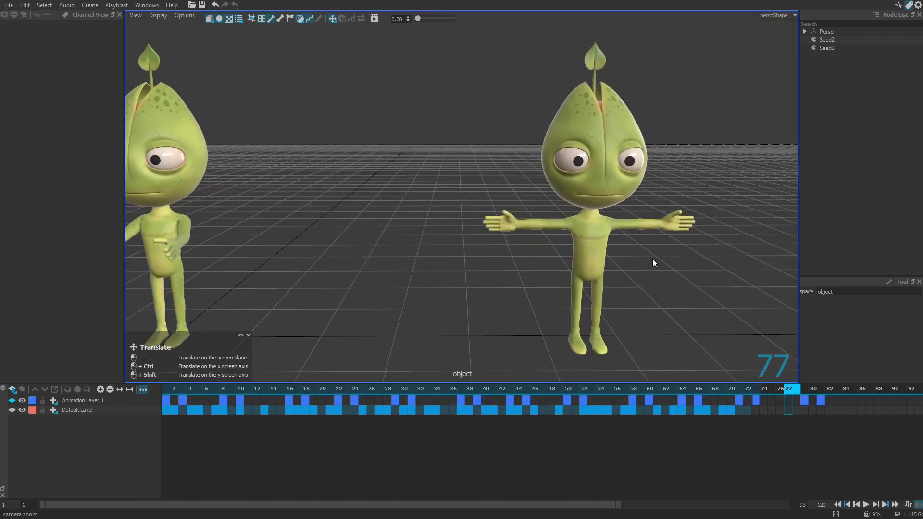
pyautogui.moveTo(653, 259); pyautogui.dragTo(549, 262, button='middle')
pyautogui.moveTo(546, 212); pyautogui.dragTo(661, 247)
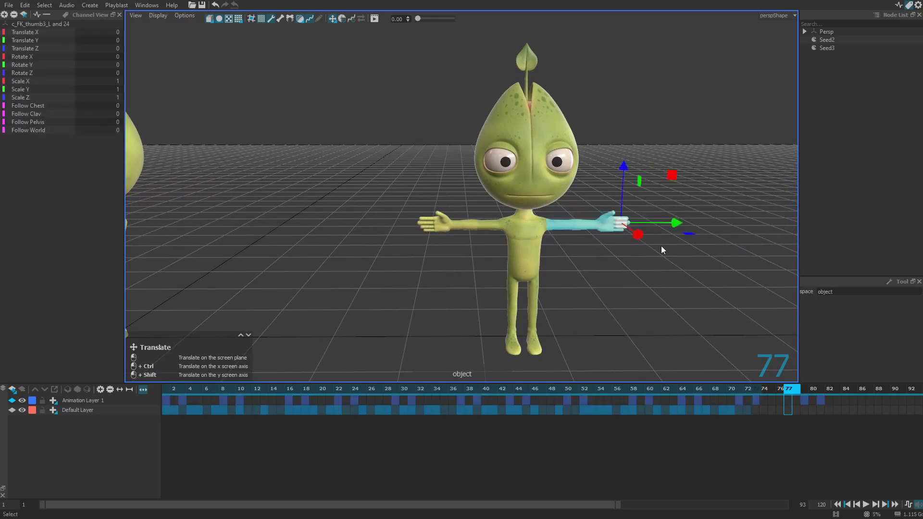
# Paste the wave keys onto the second seed's arm on new Animation Layer 2, then play to check
pyautogui.click(12, 390)
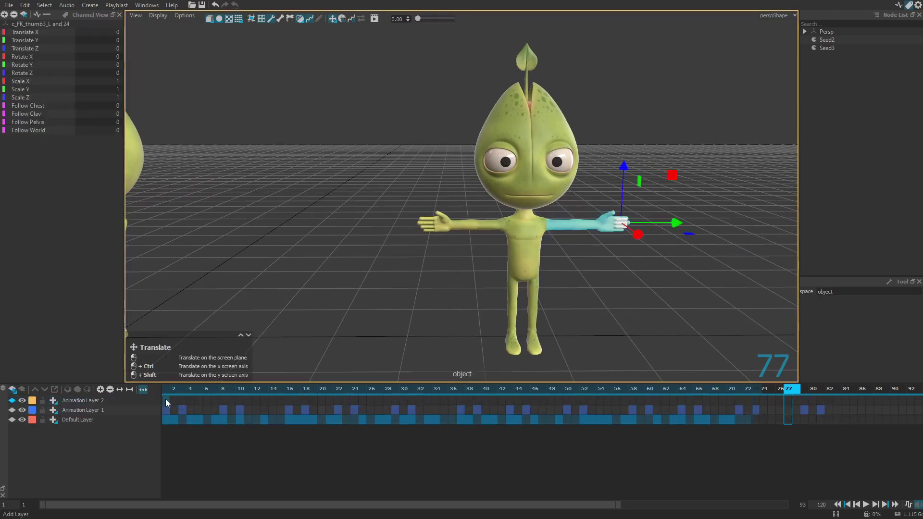
pyautogui.hotkey('ctrl', 'v')
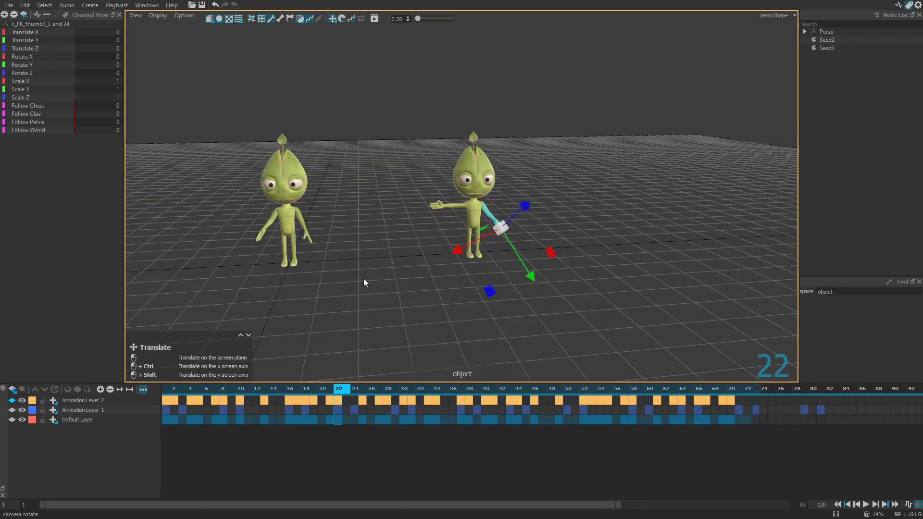
pyautogui.moveTo(364, 280); pyautogui.dragTo(391, 260, button='middle')
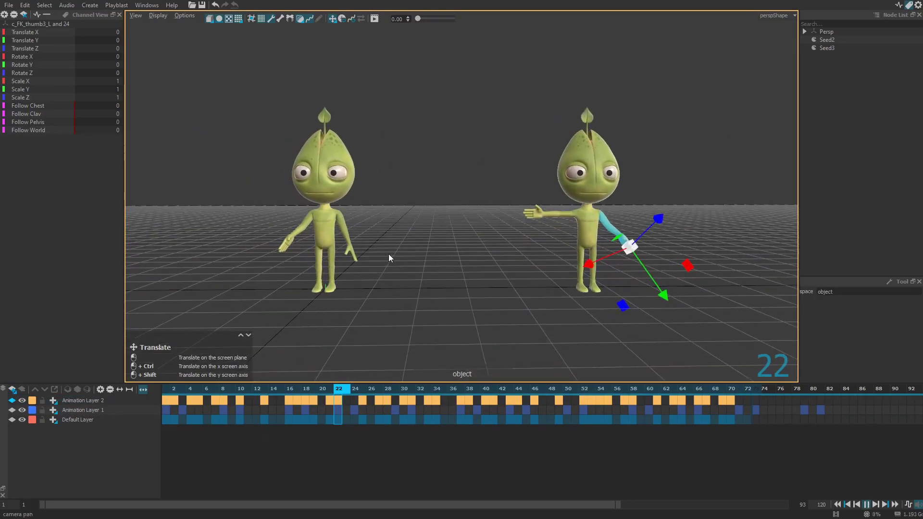
pyautogui.press('space')
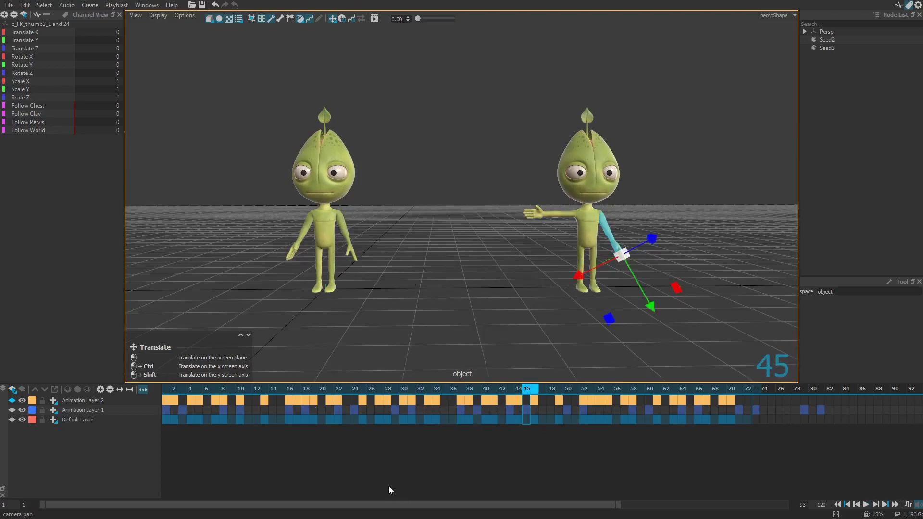
pyautogui.press('space')
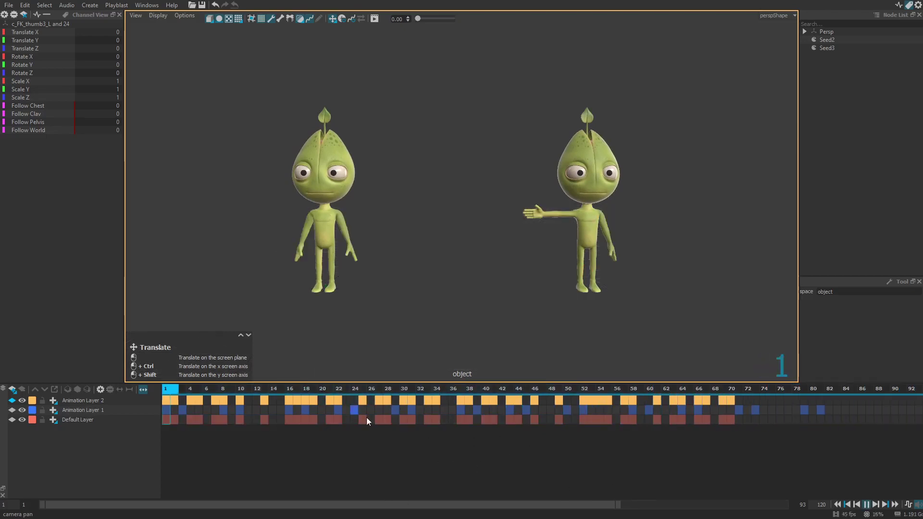
pyautogui.press('space')
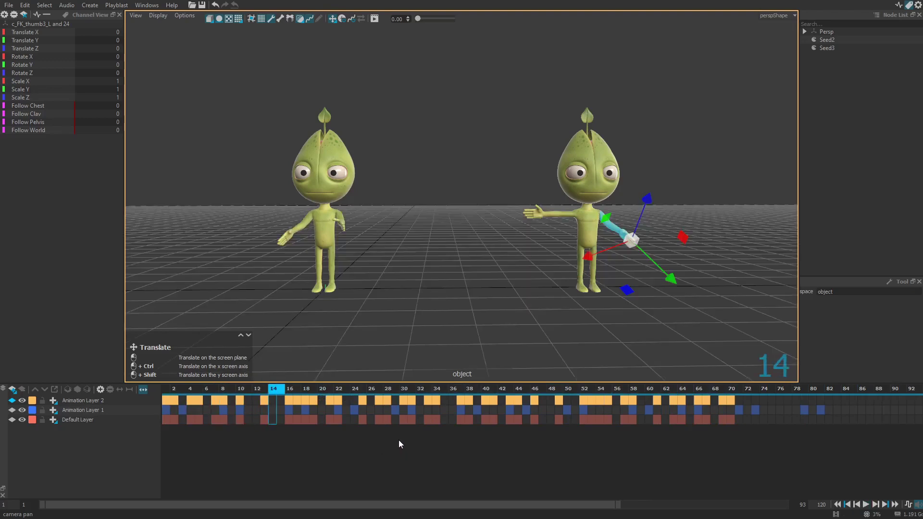